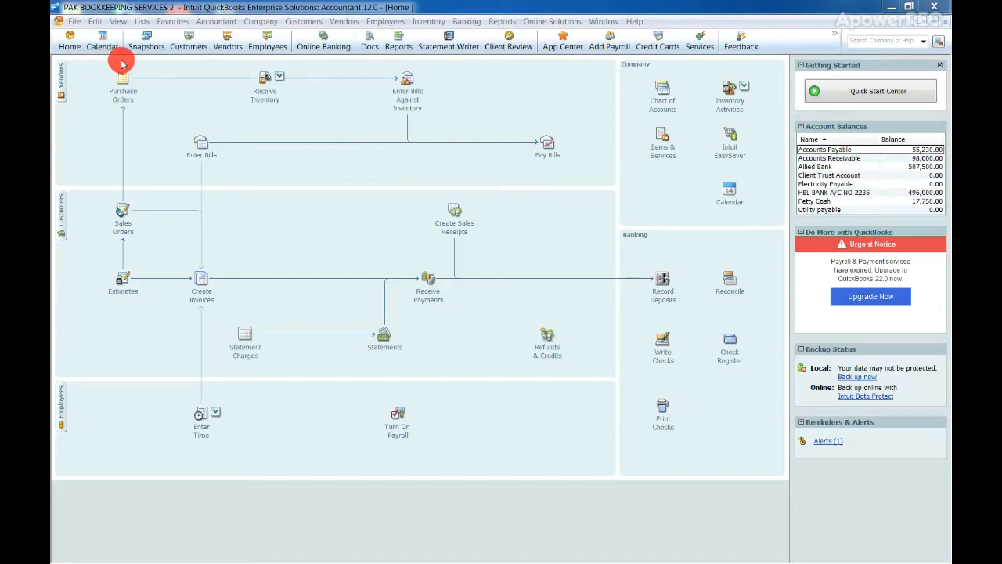
Open the Item List and start a new item
click(140, 21)
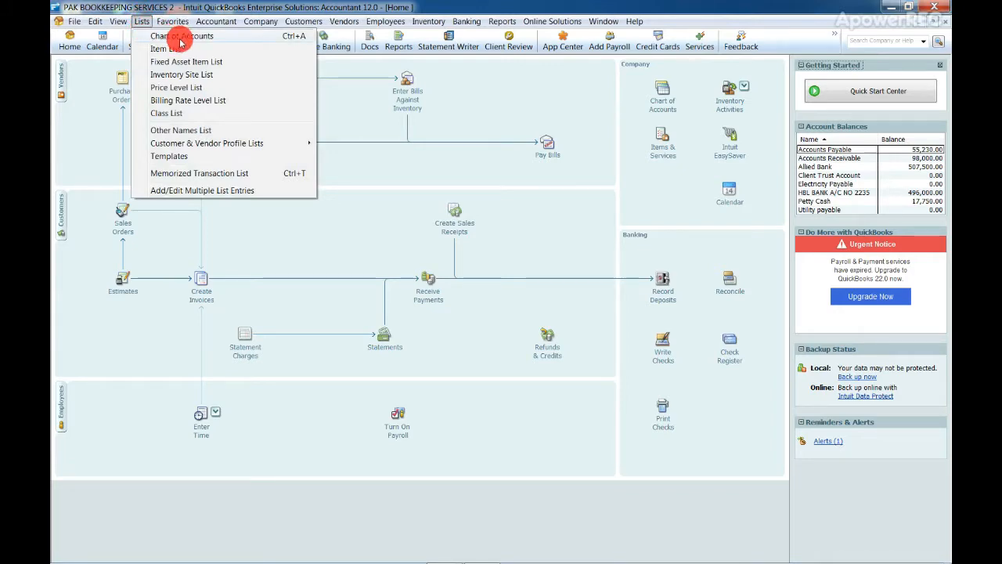
click(262, 52)
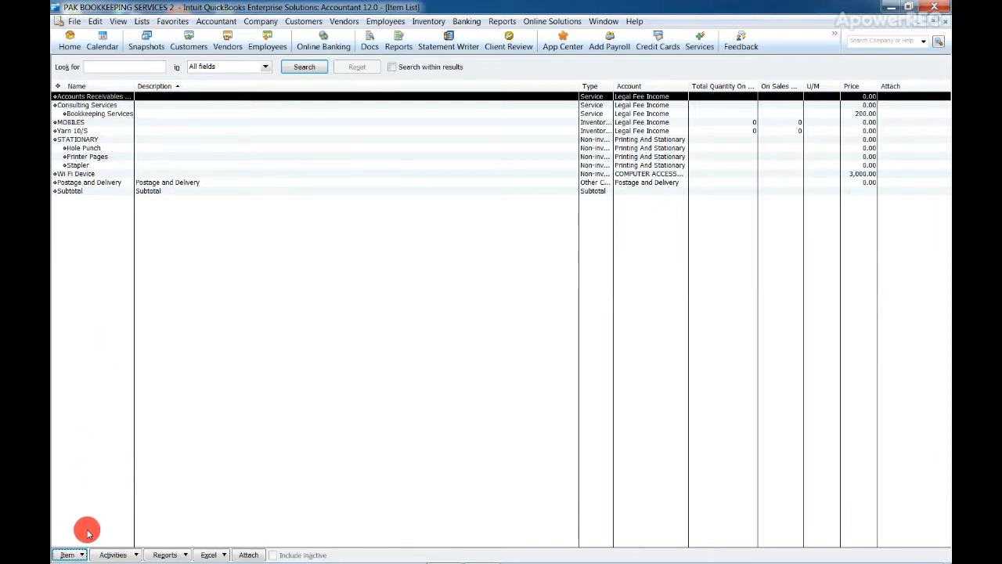
click(77, 556)
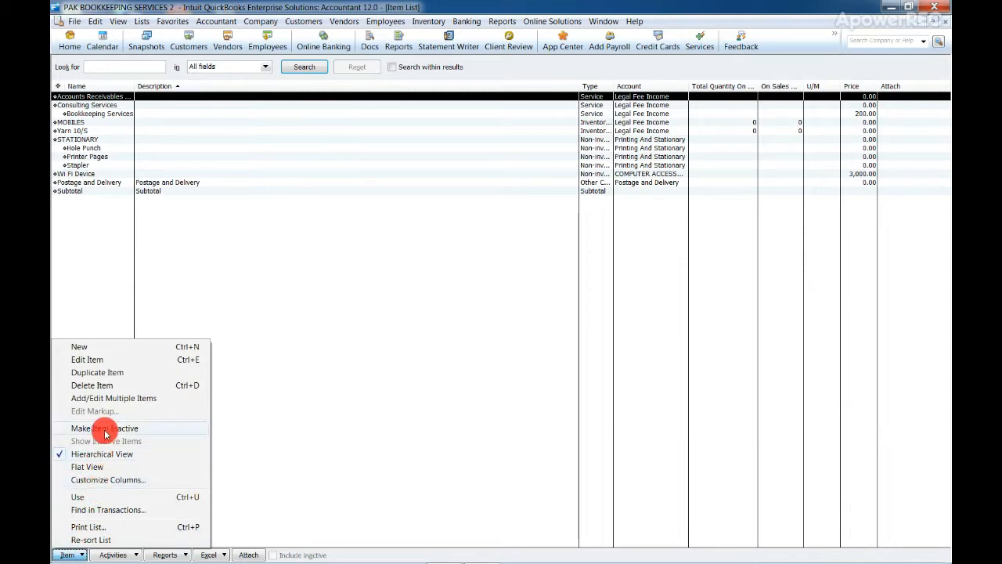
click(141, 349)
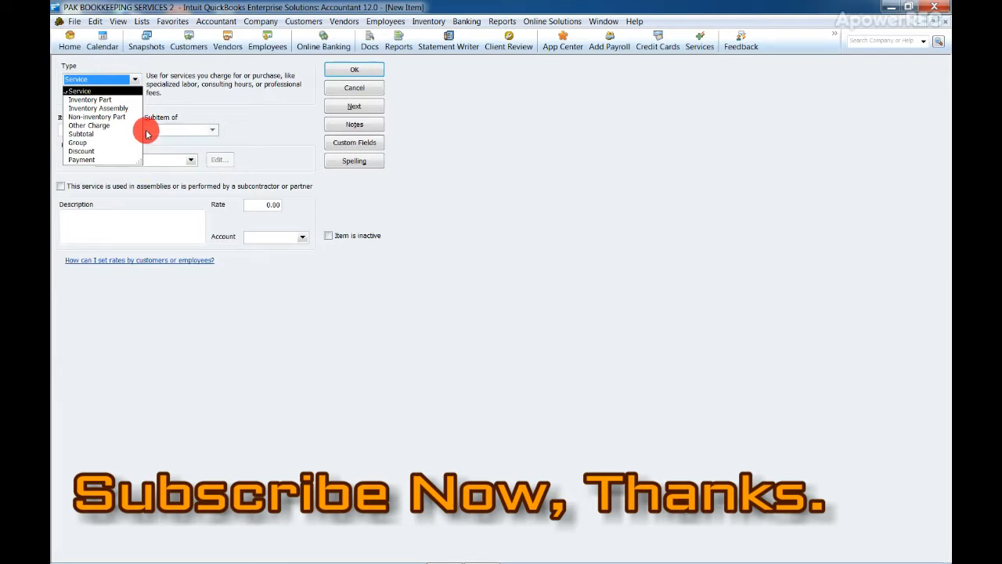
Set the new item's type to Inventory Part and name it Mobile S-5
click(118, 100)
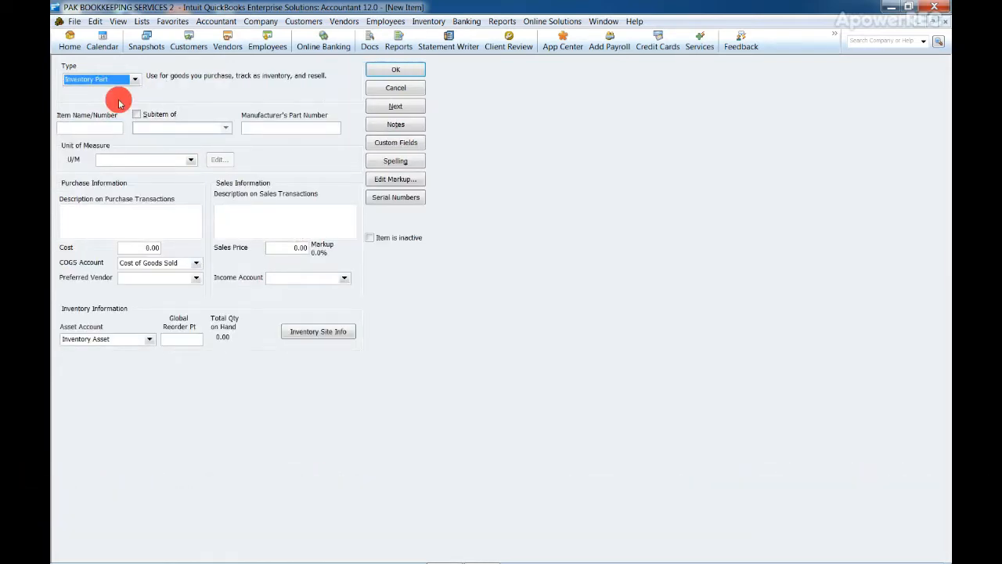
click(108, 127)
click(108, 126)
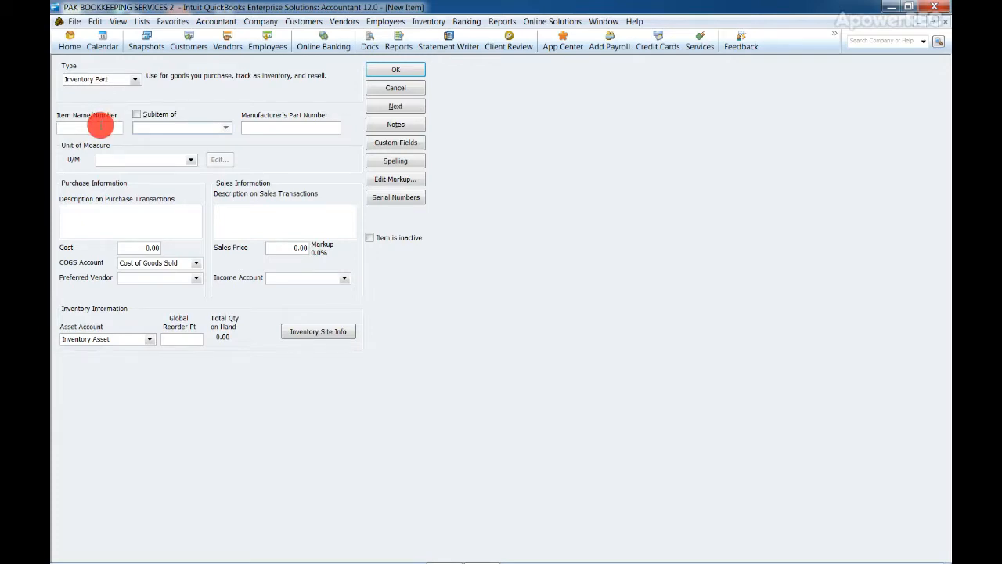
text(M)
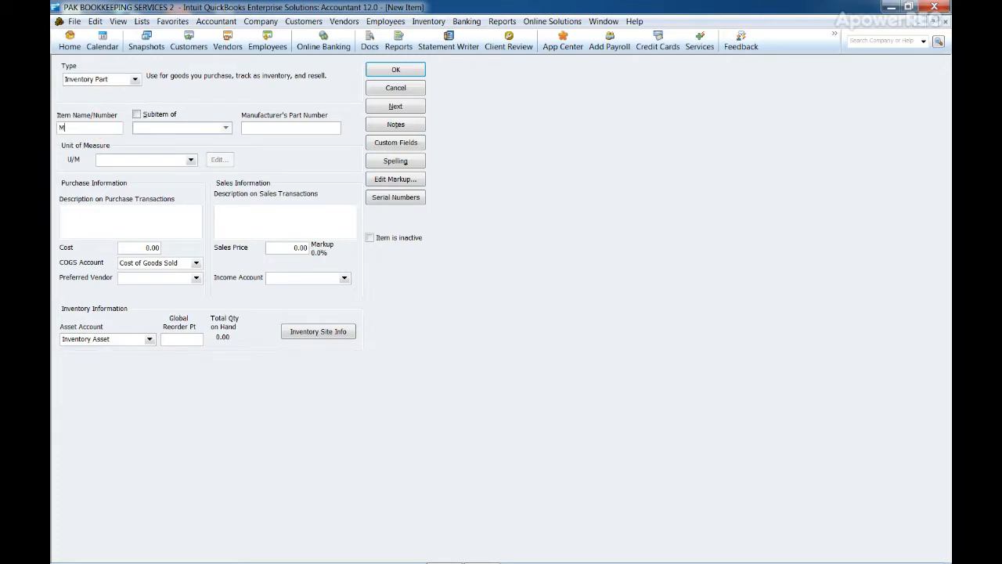
text(obile S-5)
click(105, 127)
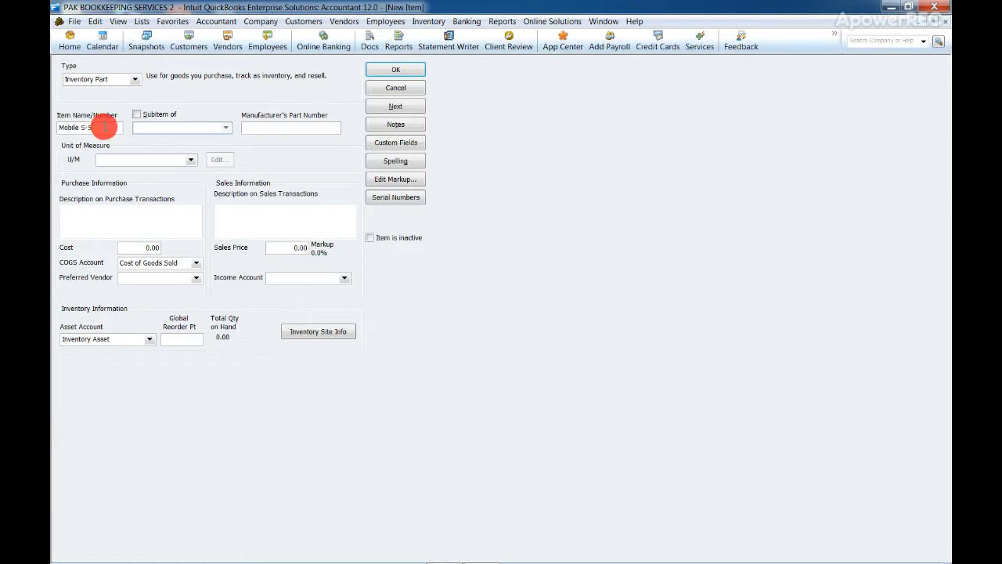
Make the item a subitem of MOBILES and enter INFINIX as the manufacturer's part number
click(147, 114)
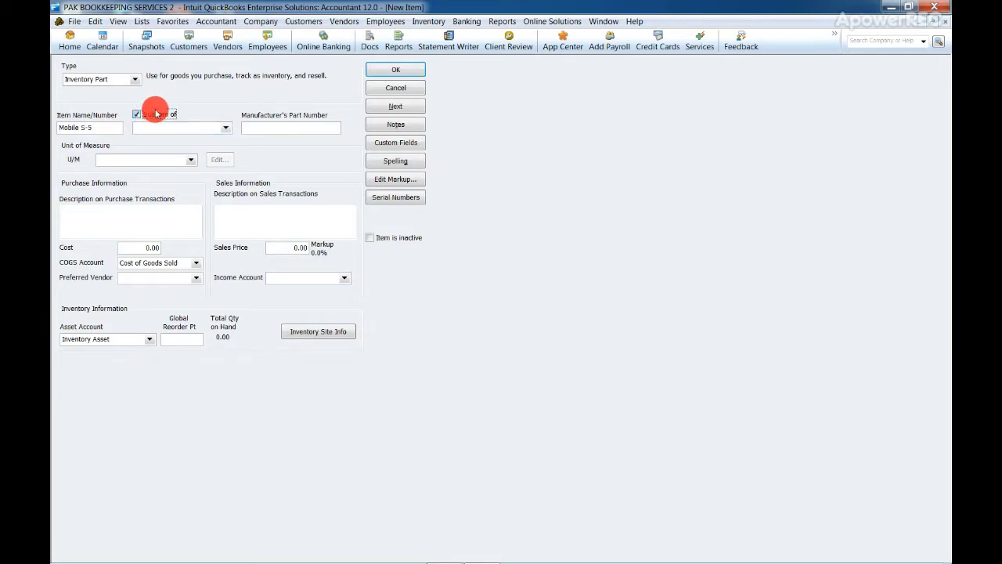
click(227, 129)
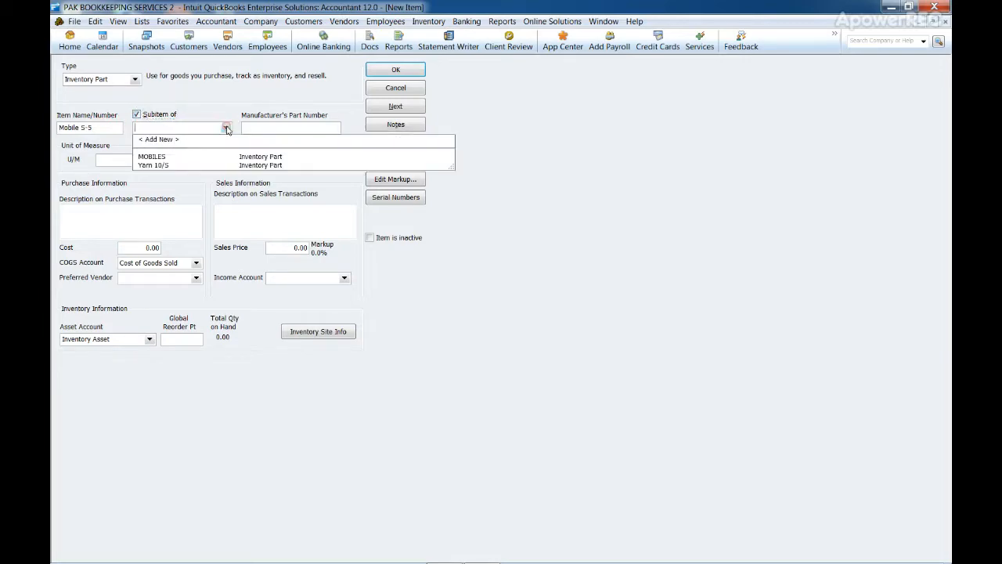
click(185, 153)
click(220, 128)
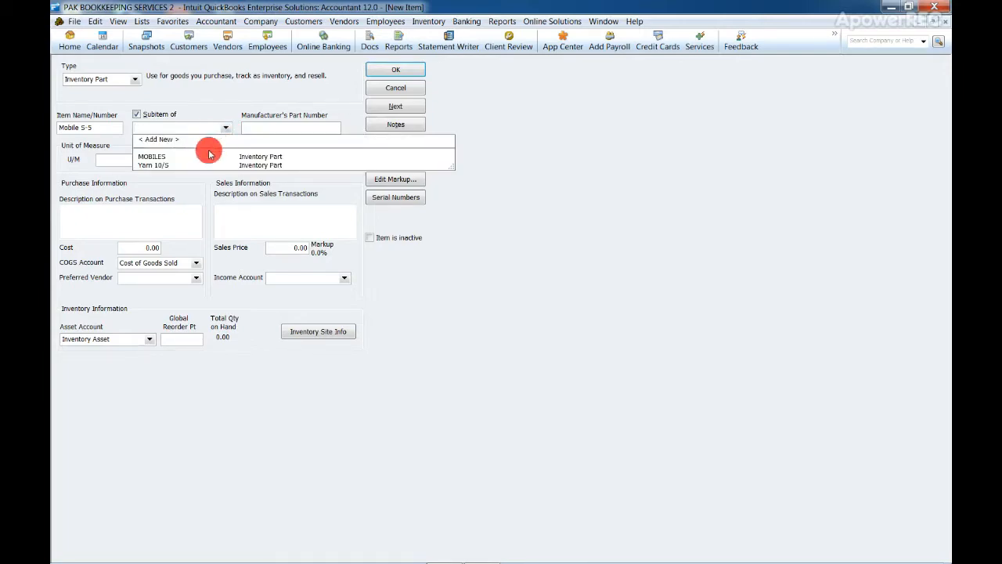
click(195, 155)
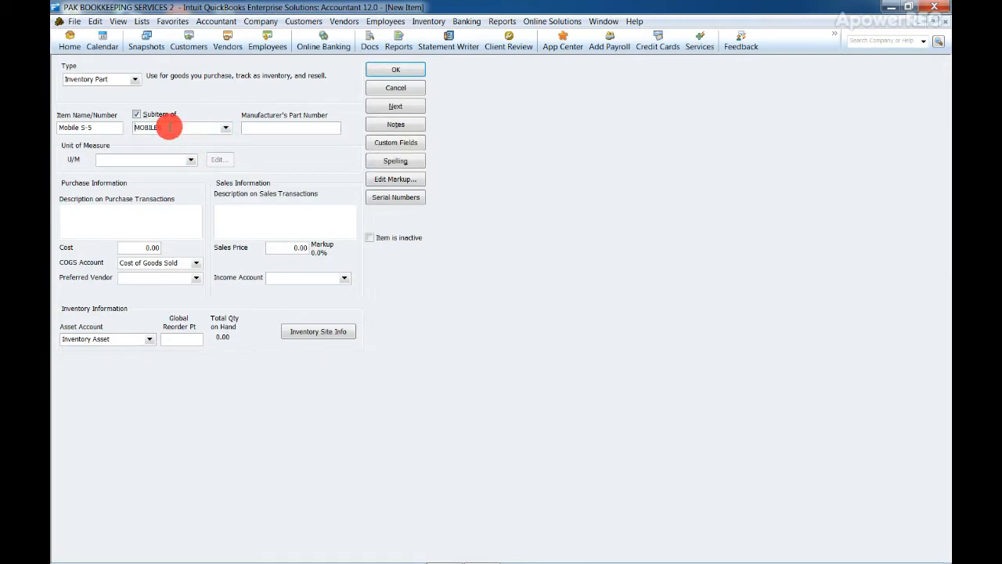
click(260, 129)
click(259, 130)
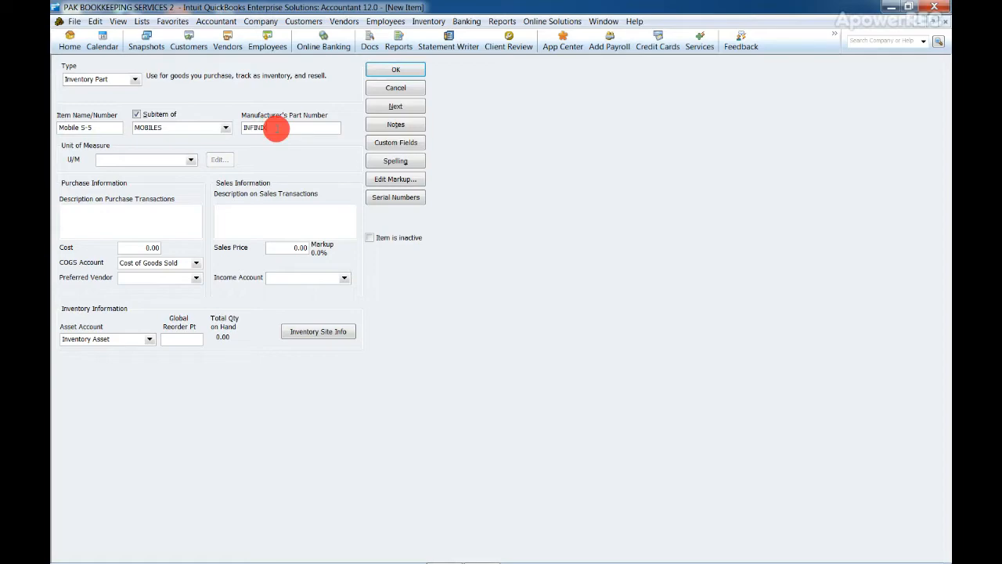
Add a new Weight unit of measure, Kilogram (kg), for the item
click(188, 160)
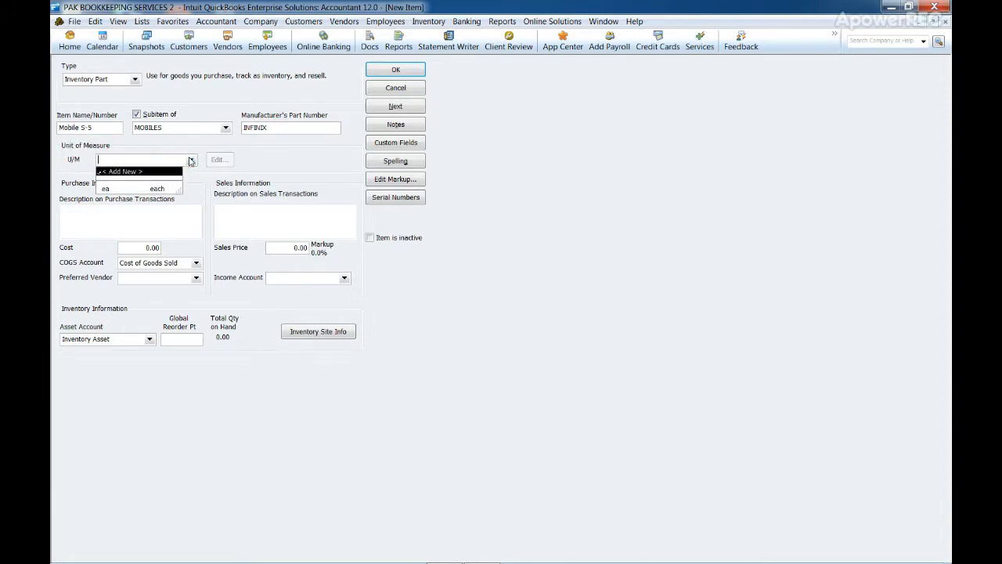
click(153, 174)
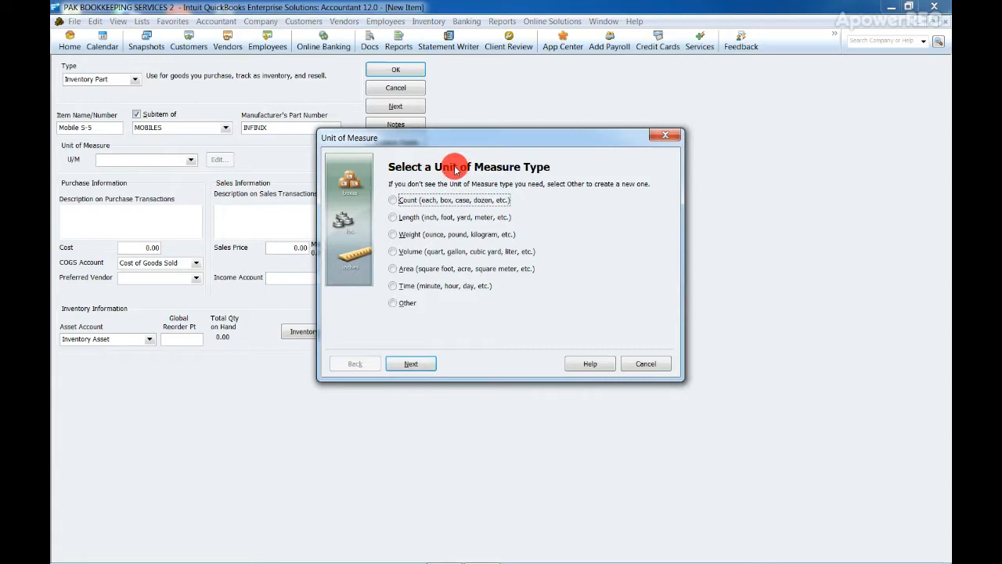
drag(429, 146, 370, 110)
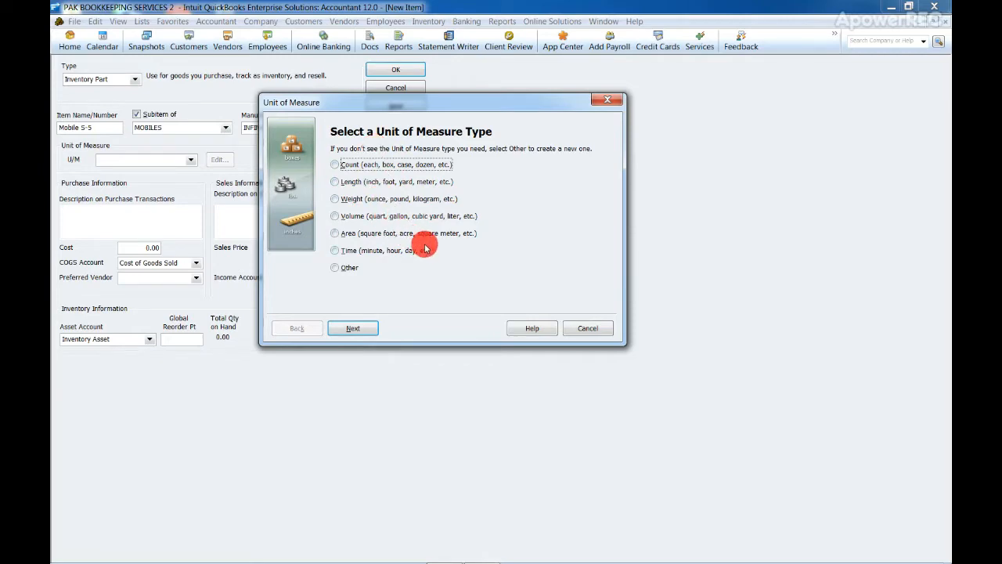
click(394, 198)
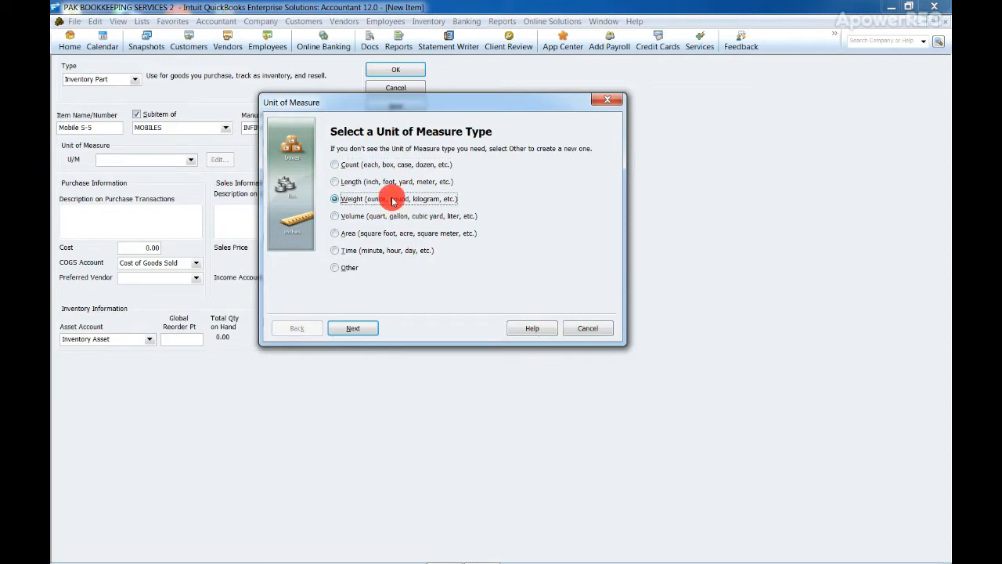
click(356, 328)
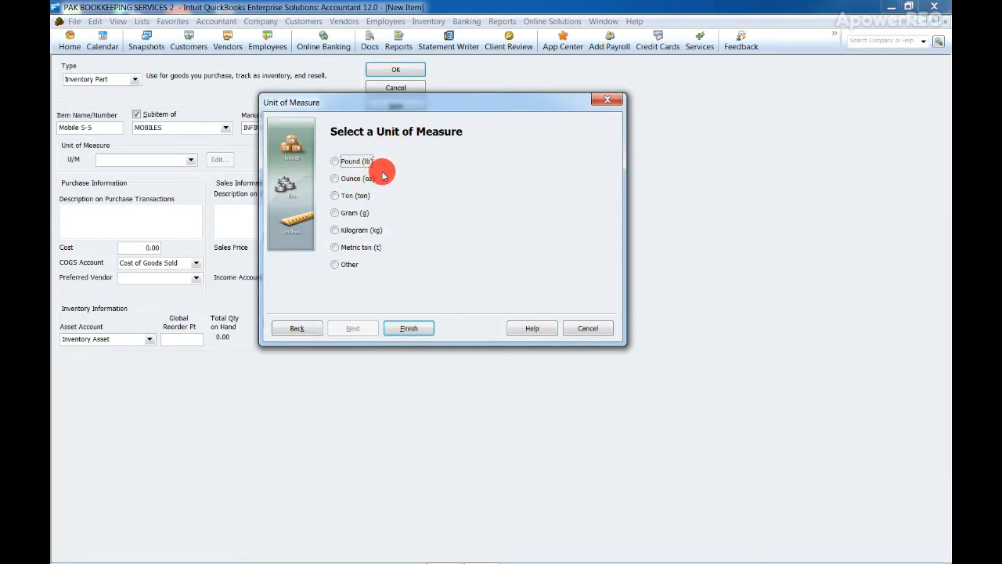
click(366, 230)
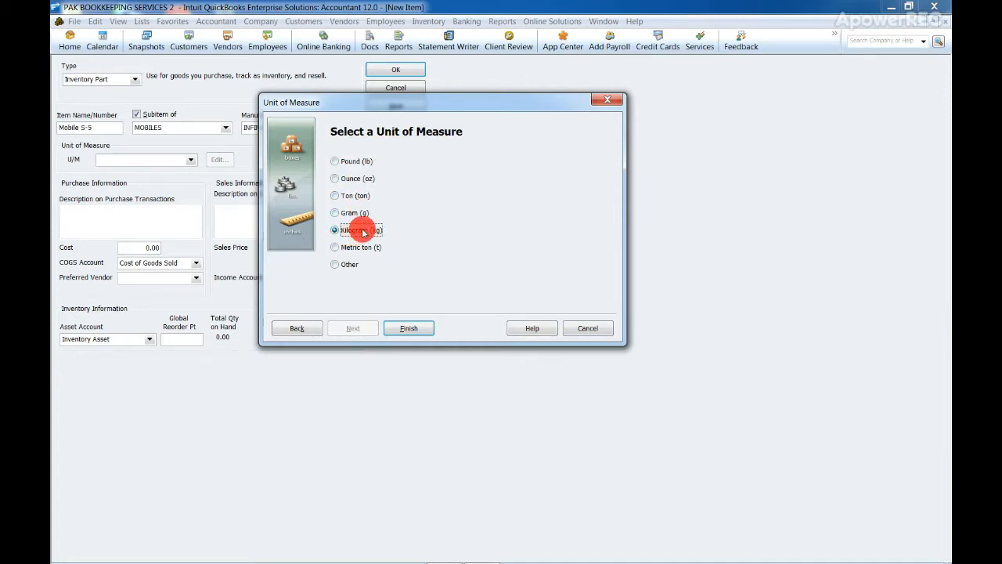
click(414, 329)
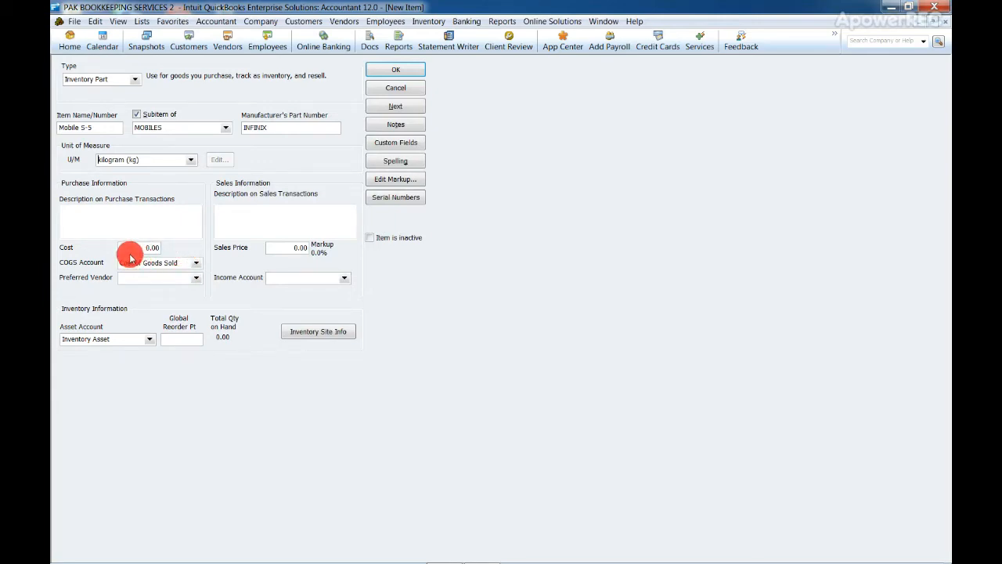
Set the unit of measure to each (ea) and enter Mobile Infinix as the purchase description
click(190, 159)
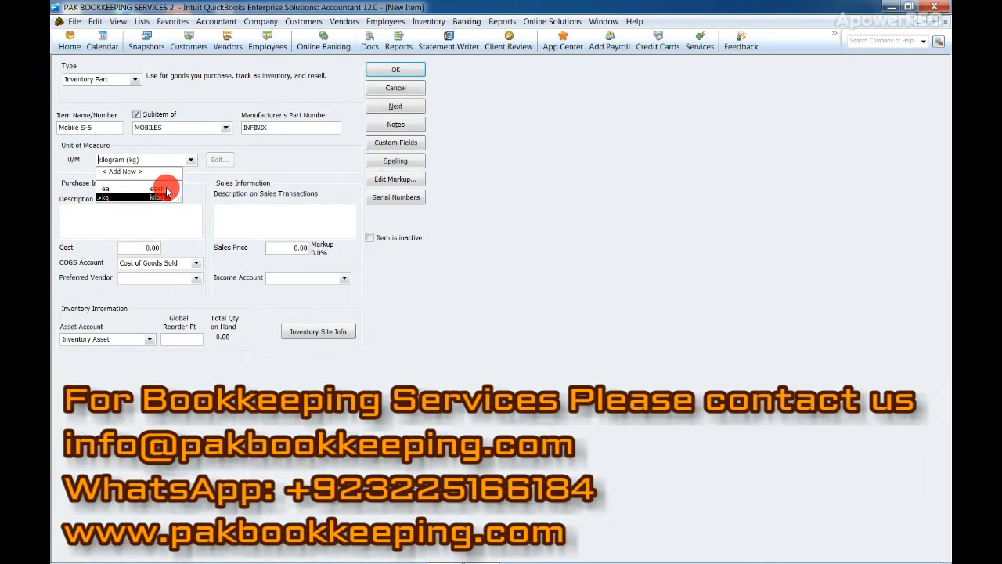
click(164, 188)
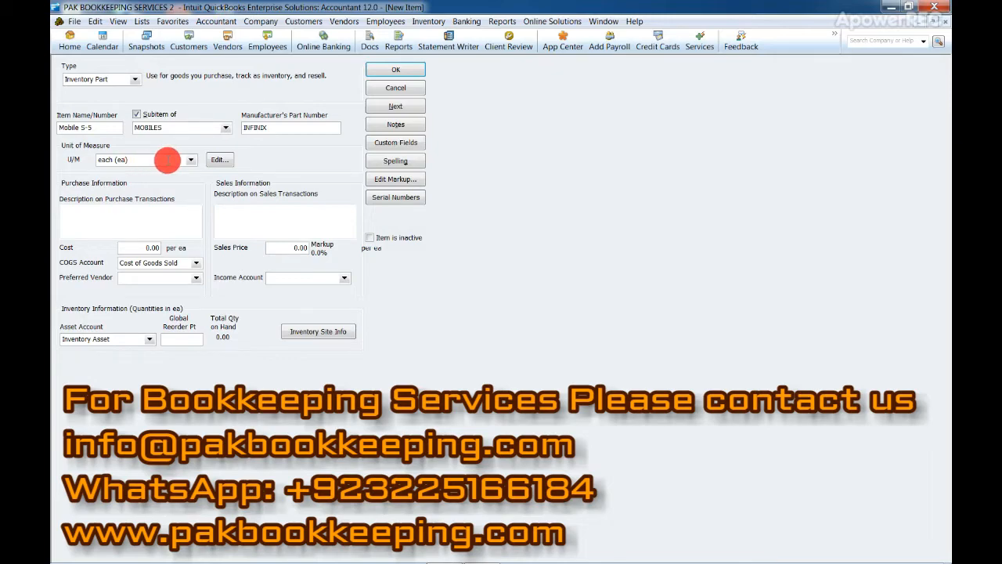
click(144, 210)
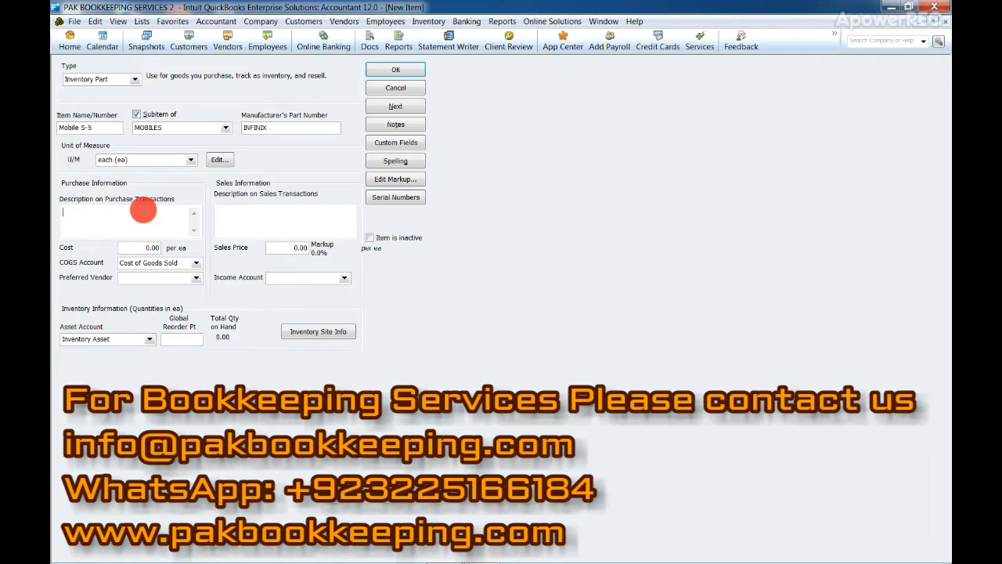
text(Mobile Infinix)
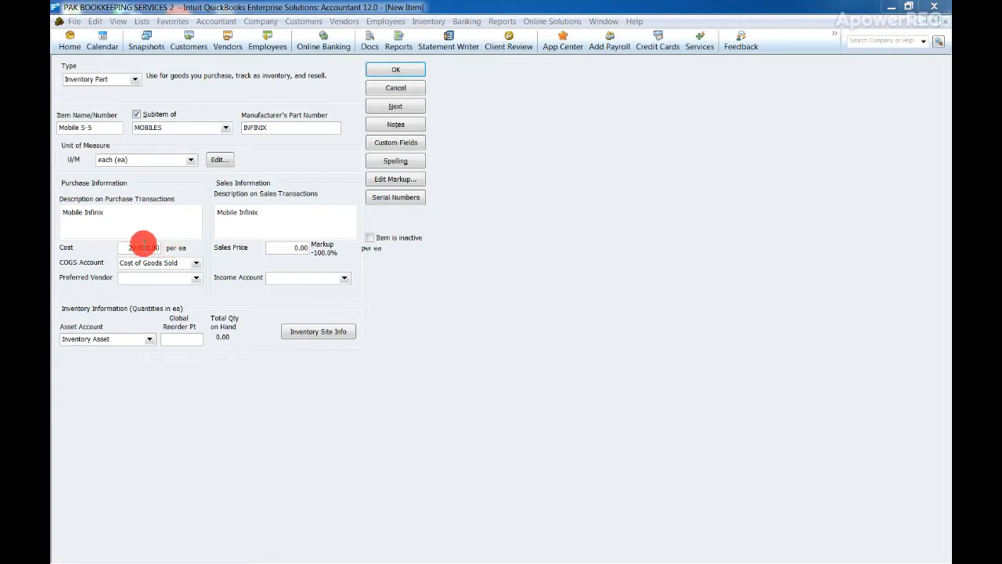
Set the cost to 20,000.00 and the sales price to 22,000.00 per each
drag(141, 247, 198, 248)
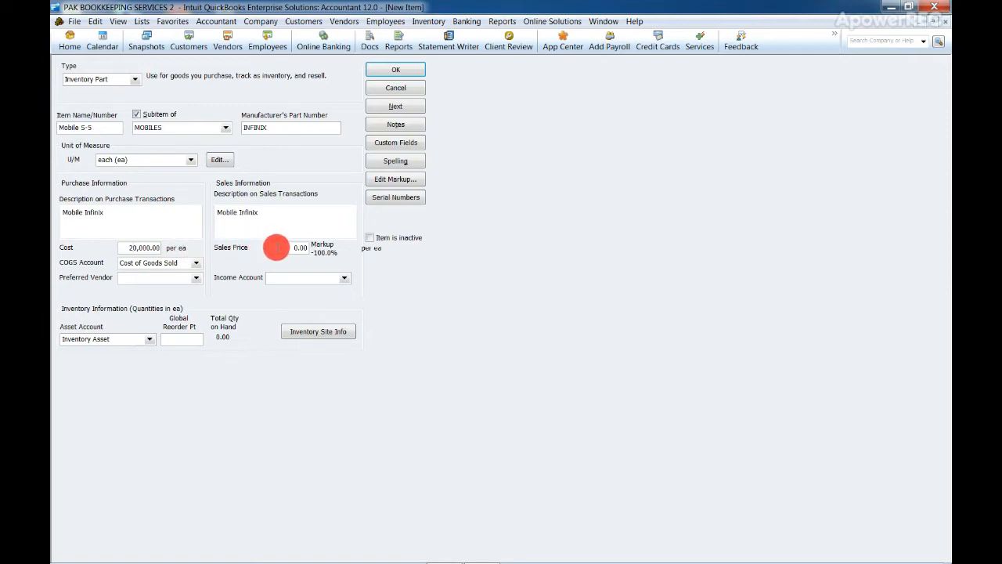
click(277, 247)
text(22)
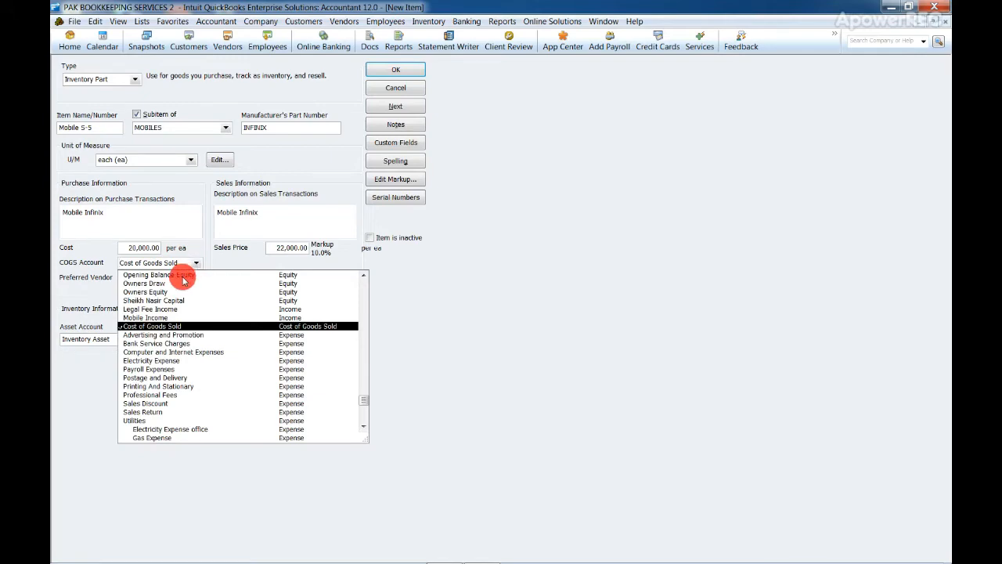
click(195, 265)
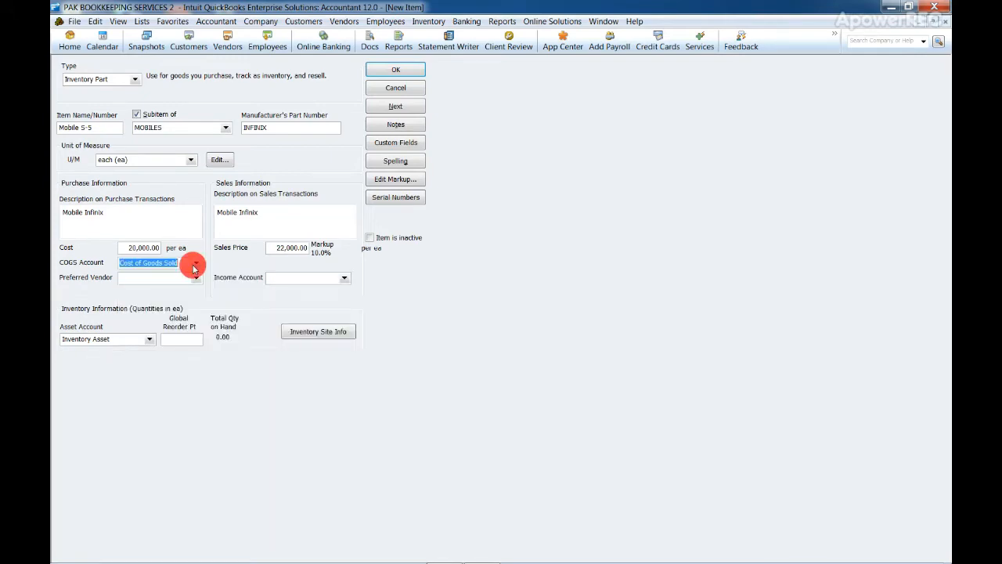
click(195, 264)
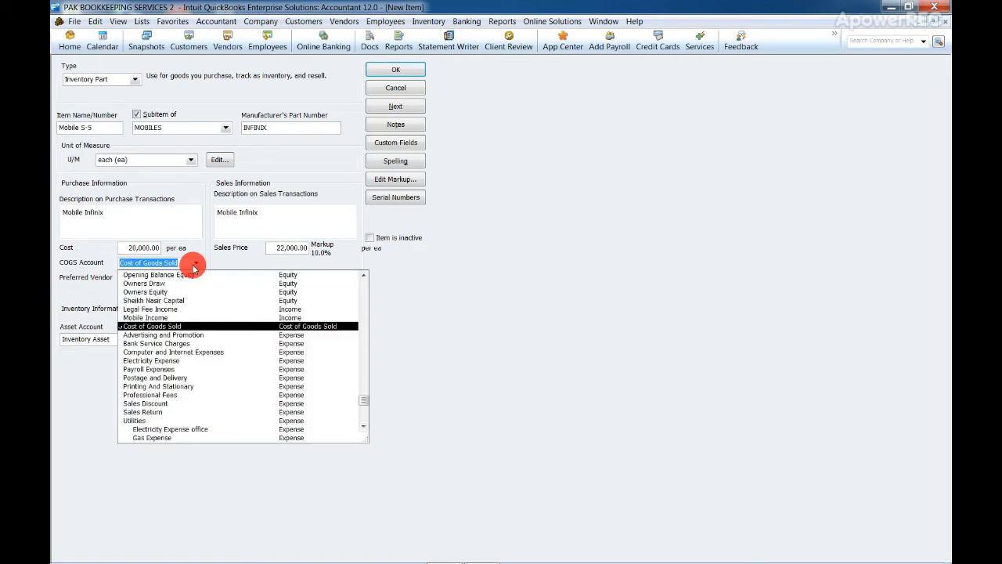
click(195, 267)
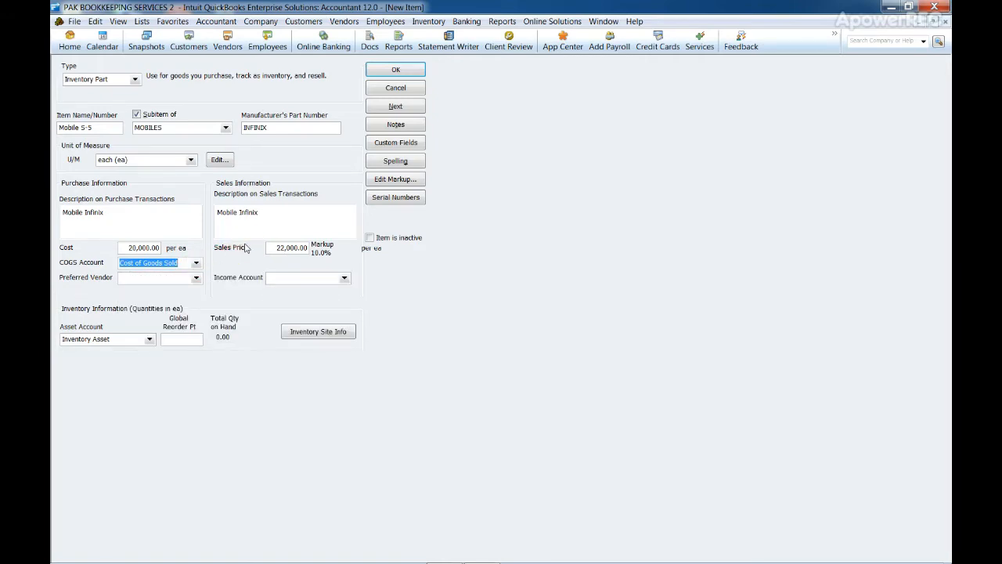
click(279, 248)
mouse_move(279, 248)
mouse_down()
mouse_move(291, 246)
mouse_move(253, 251)
mouse_move(319, 248)
mouse_move(287, 245)
mouse_move(206, 267)
mouse_move(230, 271)
mouse_up()
Set the income account to Mobile Income and the asset account to Inventory Asset
click(276, 275)
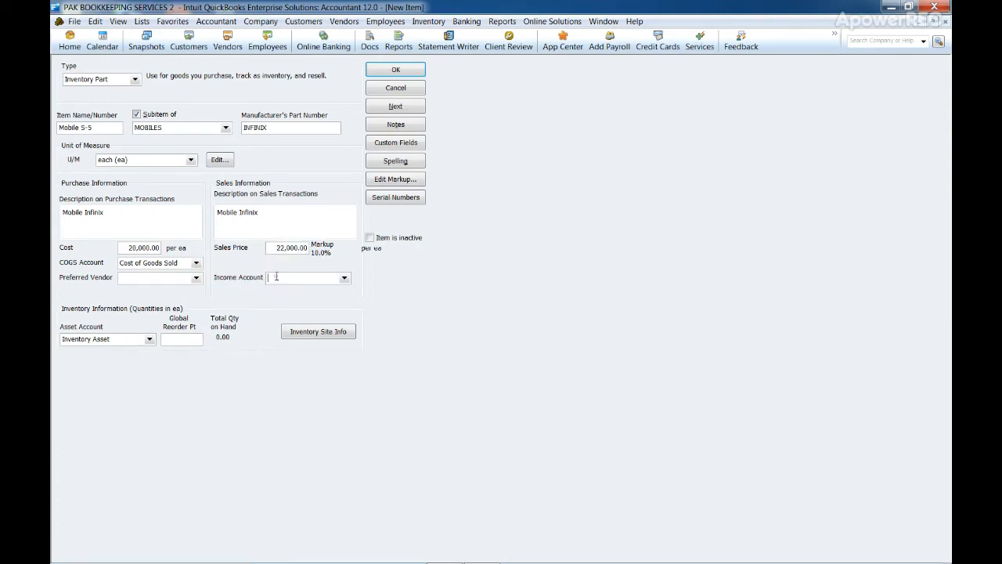
drag(332, 277, 342, 282)
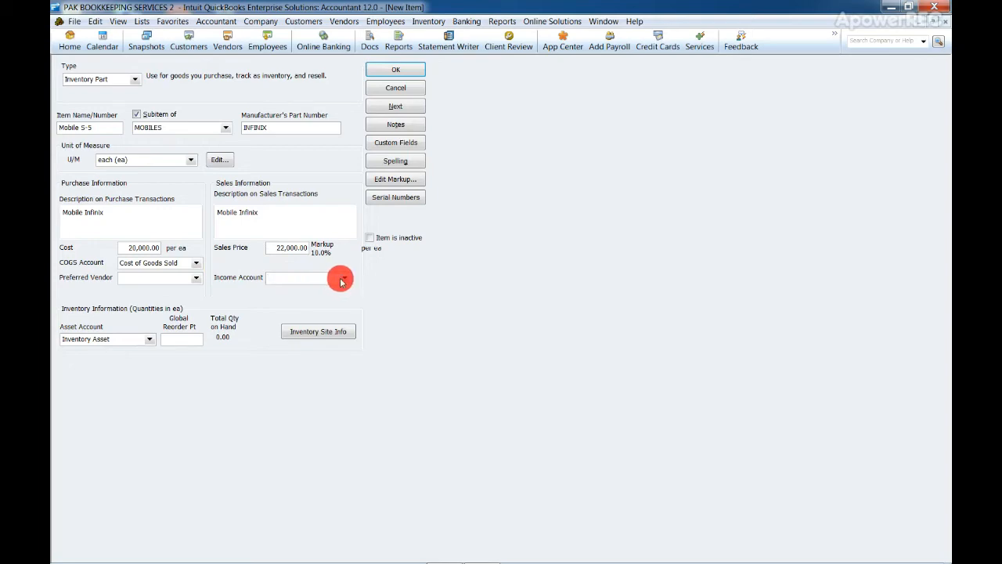
click(343, 279)
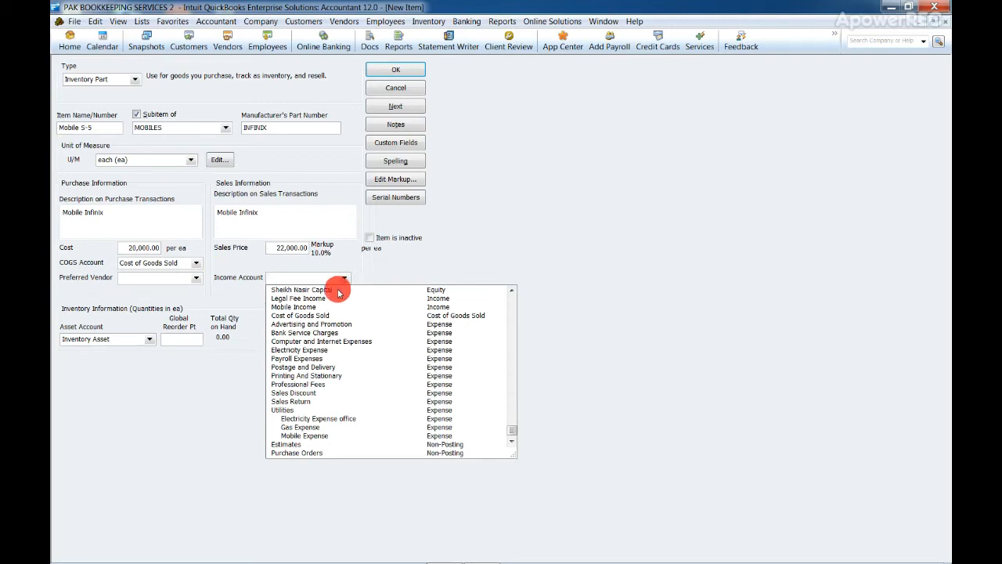
click(339, 306)
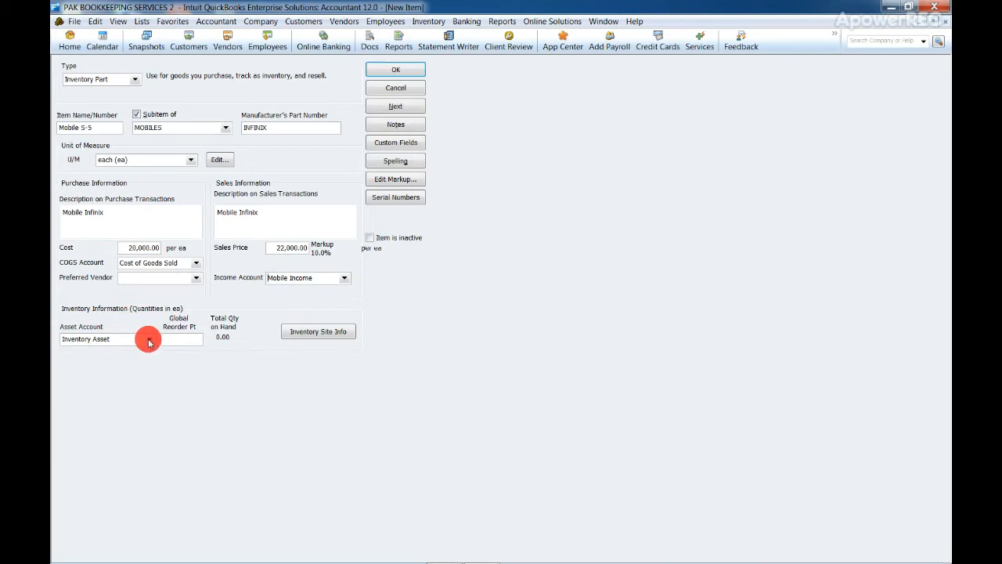
click(149, 339)
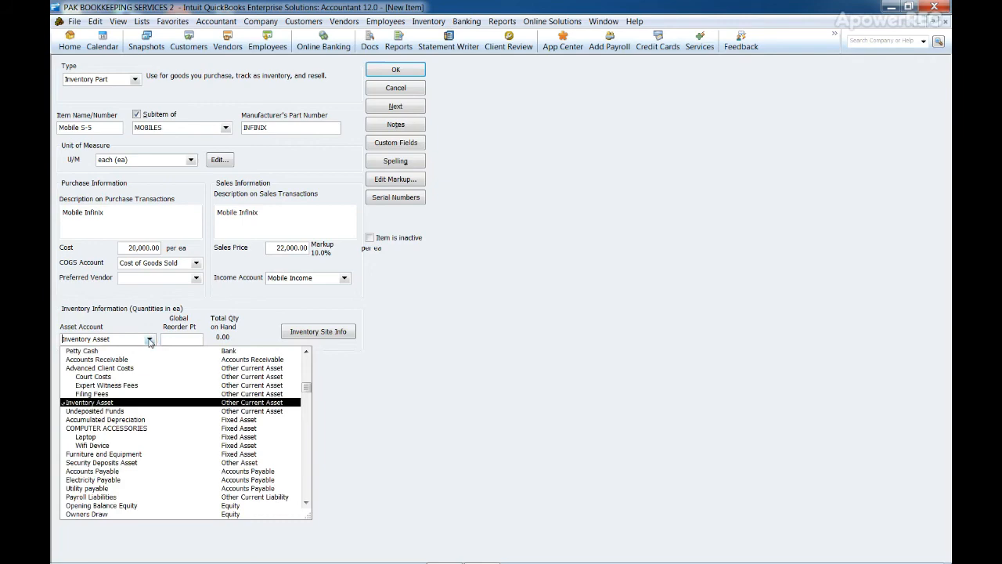
click(164, 404)
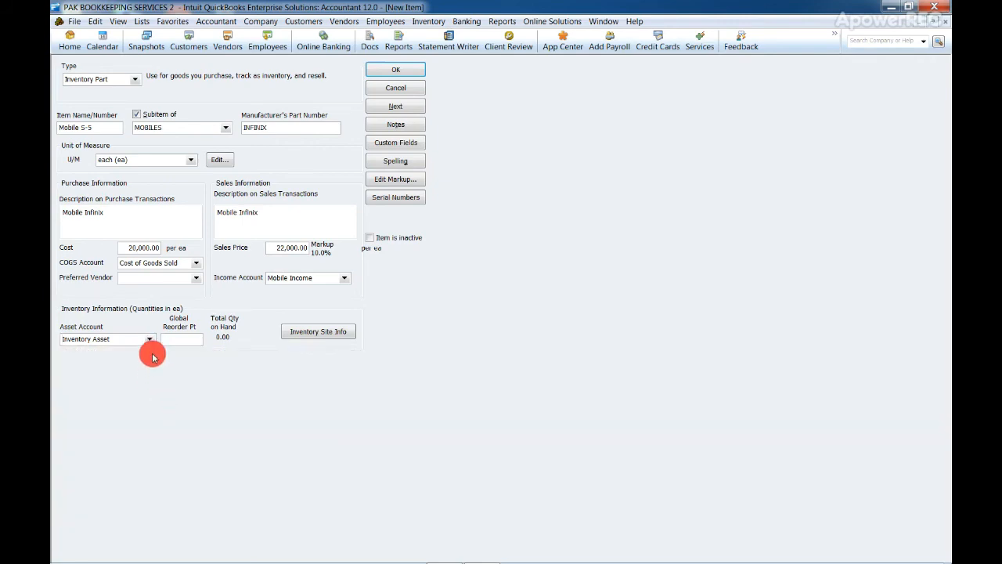
click(135, 278)
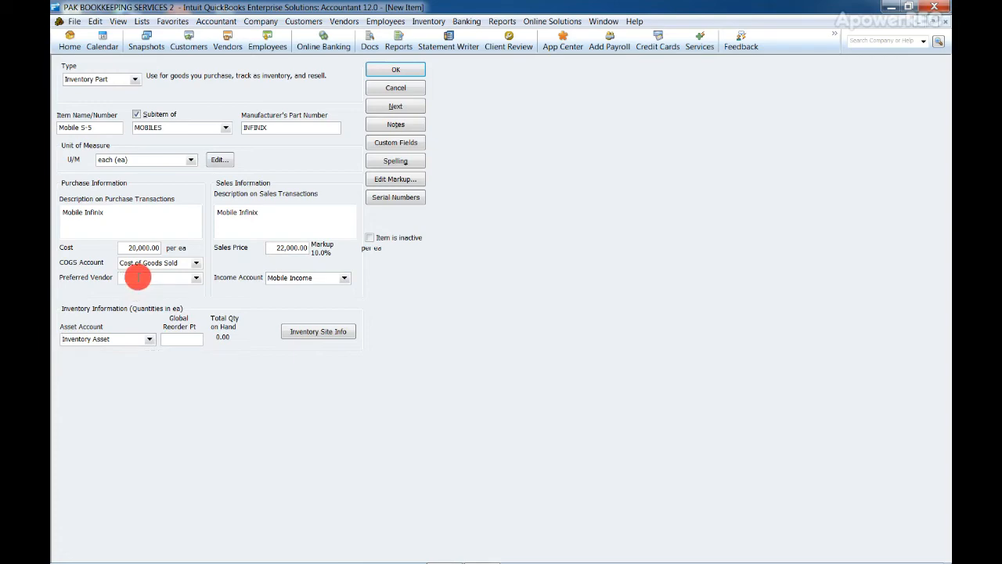
click(195, 279)
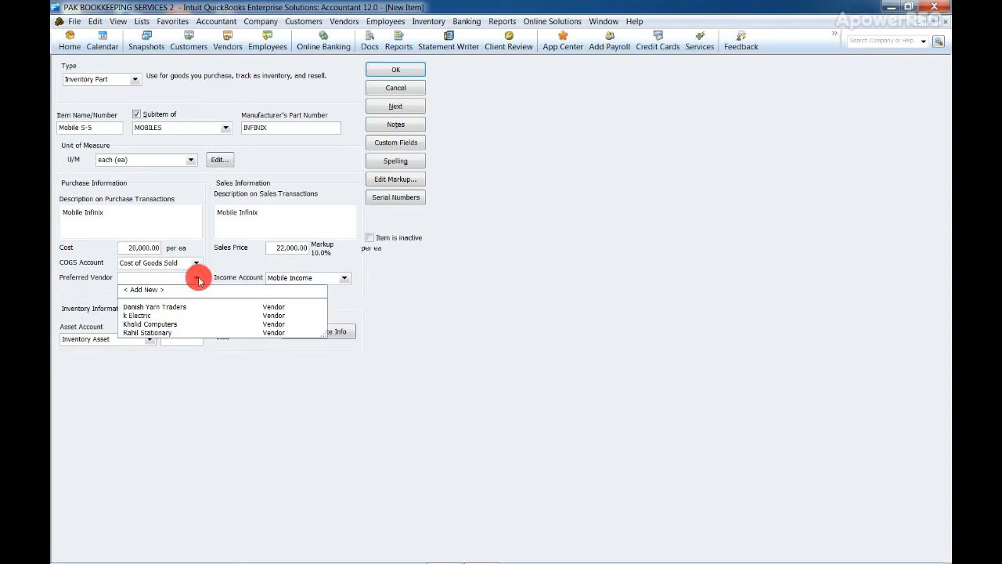
click(197, 279)
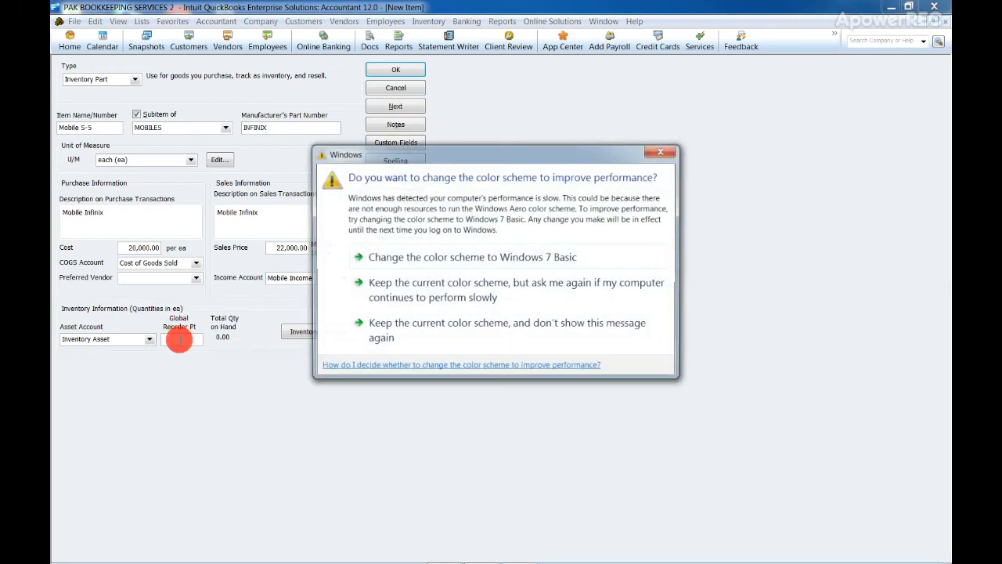
Set the global reorder point to 8 and save the new item, ignoring all spelling suggestions for Infinix
click(179, 337)
click(406, 70)
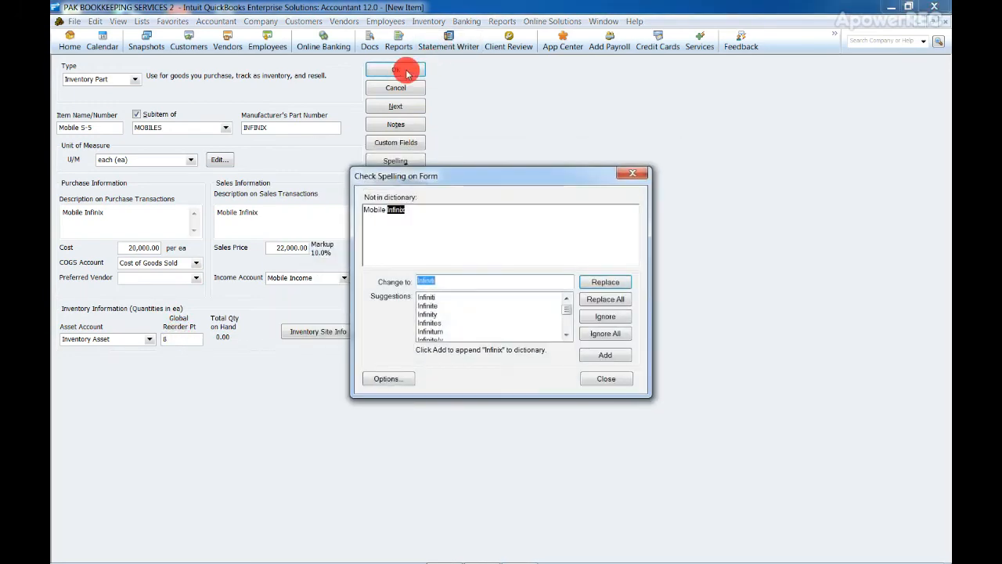
click(604, 332)
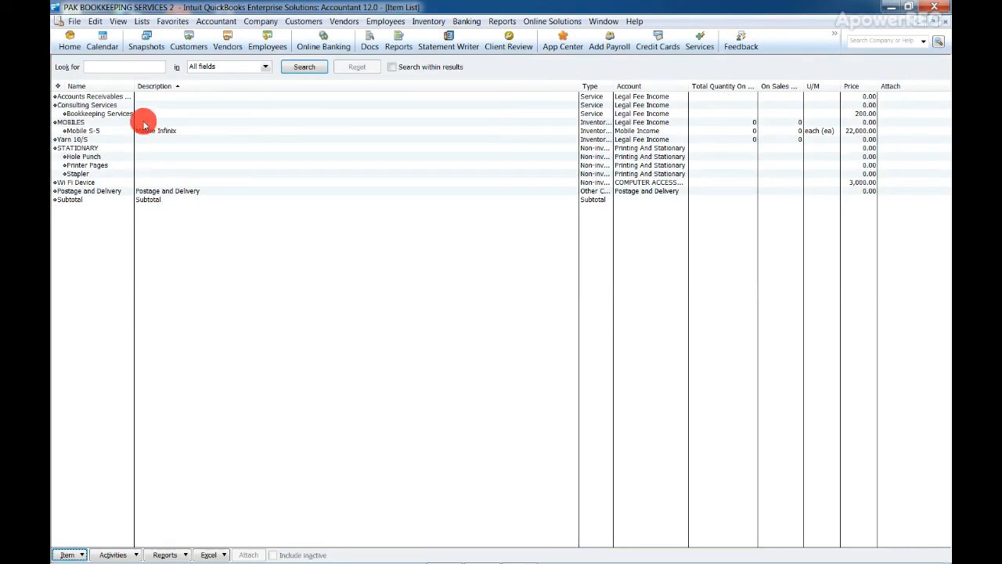
drag(132, 114, 135, 116)
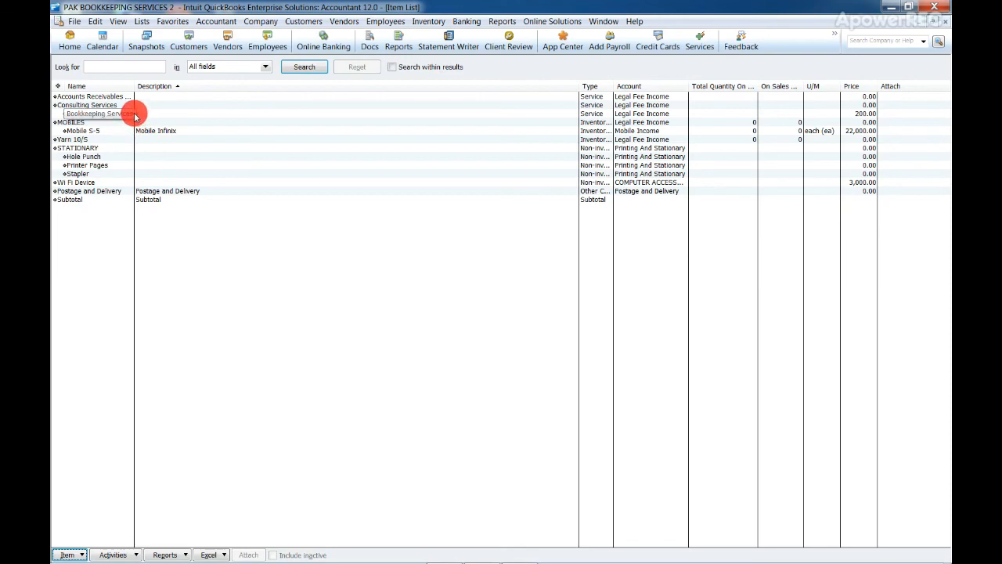
drag(134, 117, 136, 119)
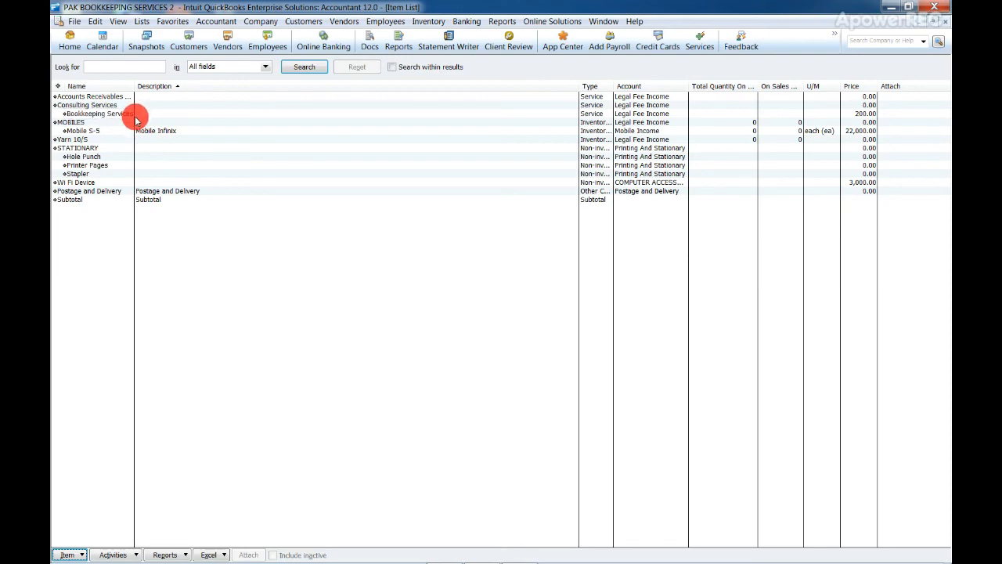